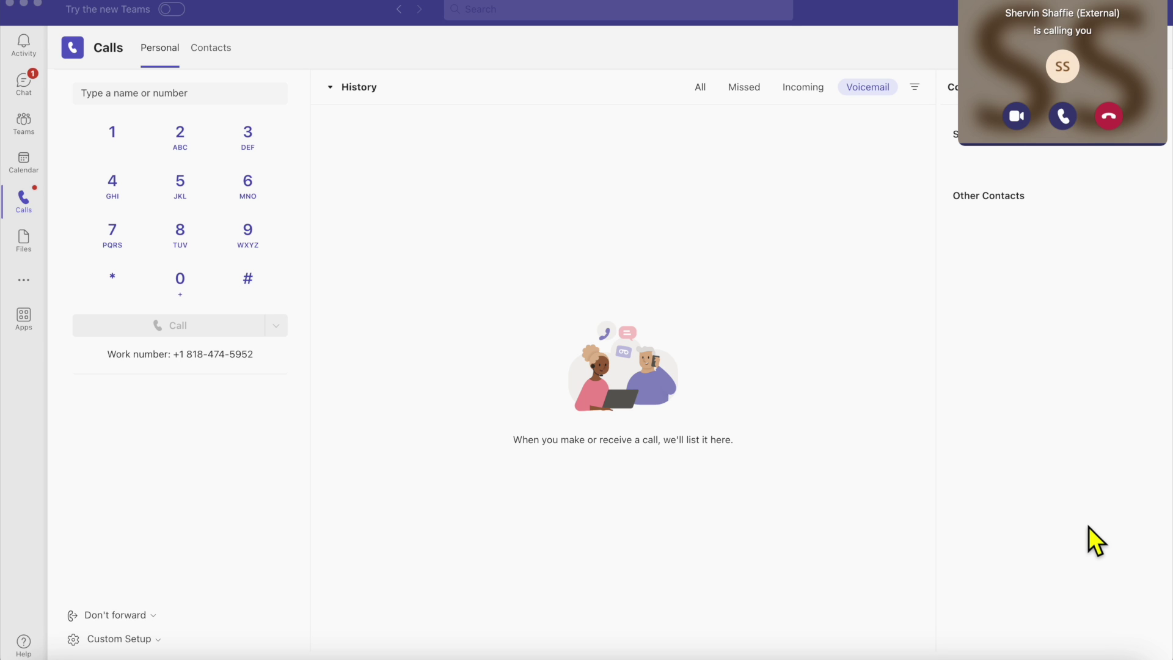
Answer the incoming call with audio and start Copilot transcription in English (US).
click(1067, 121)
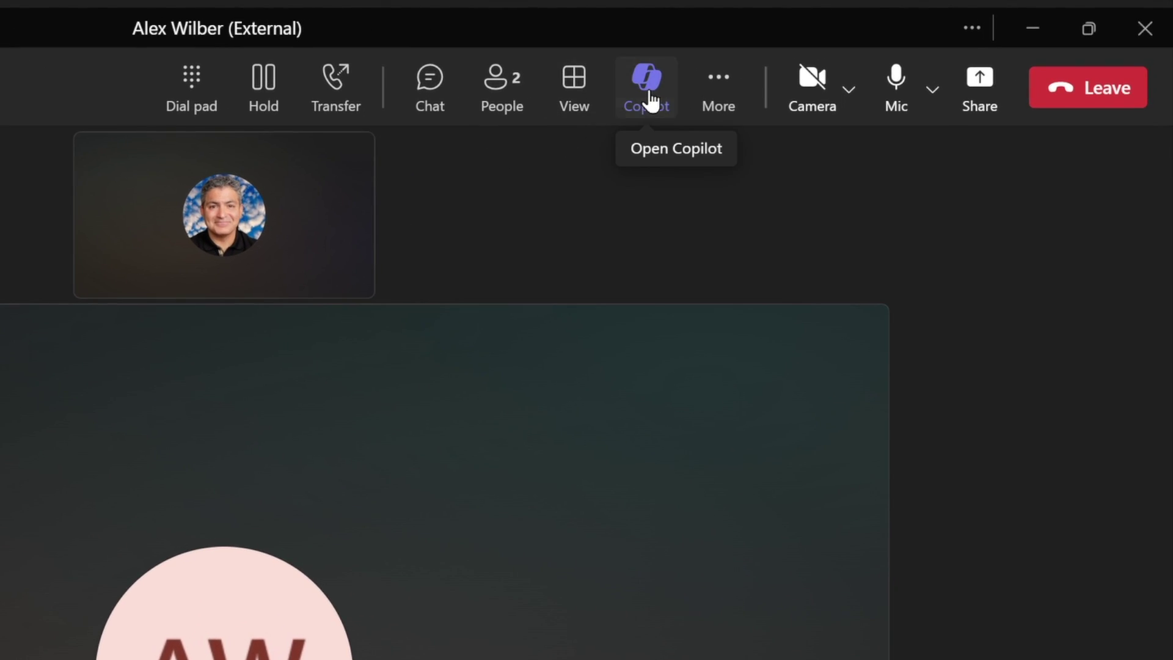
click(650, 99)
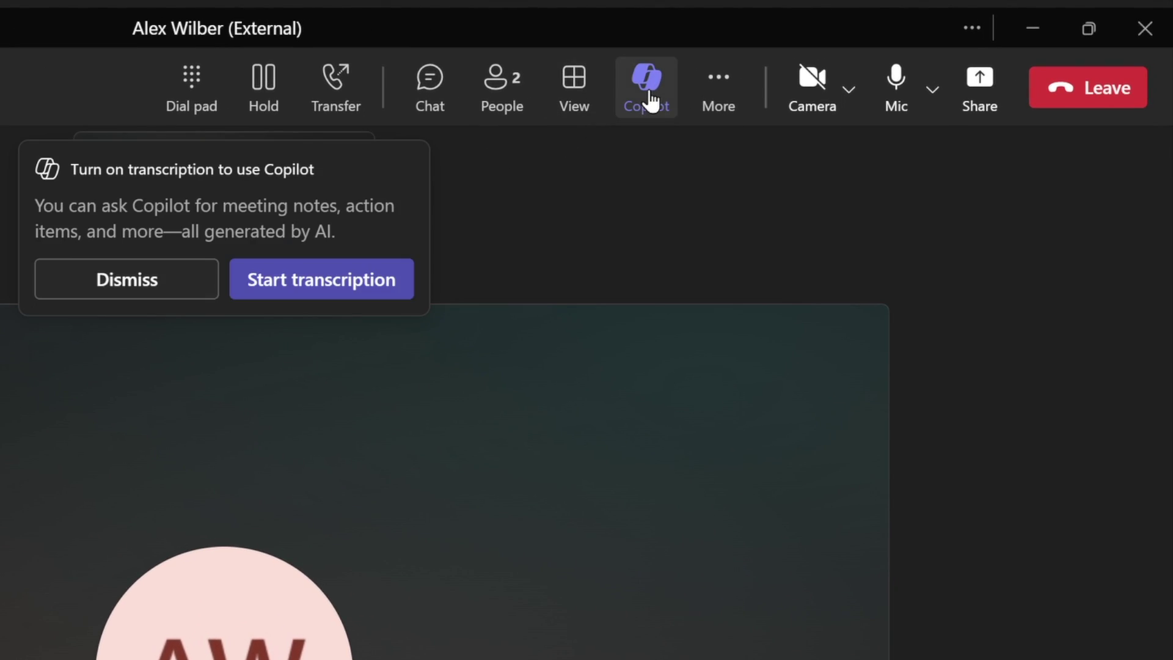
click(382, 298)
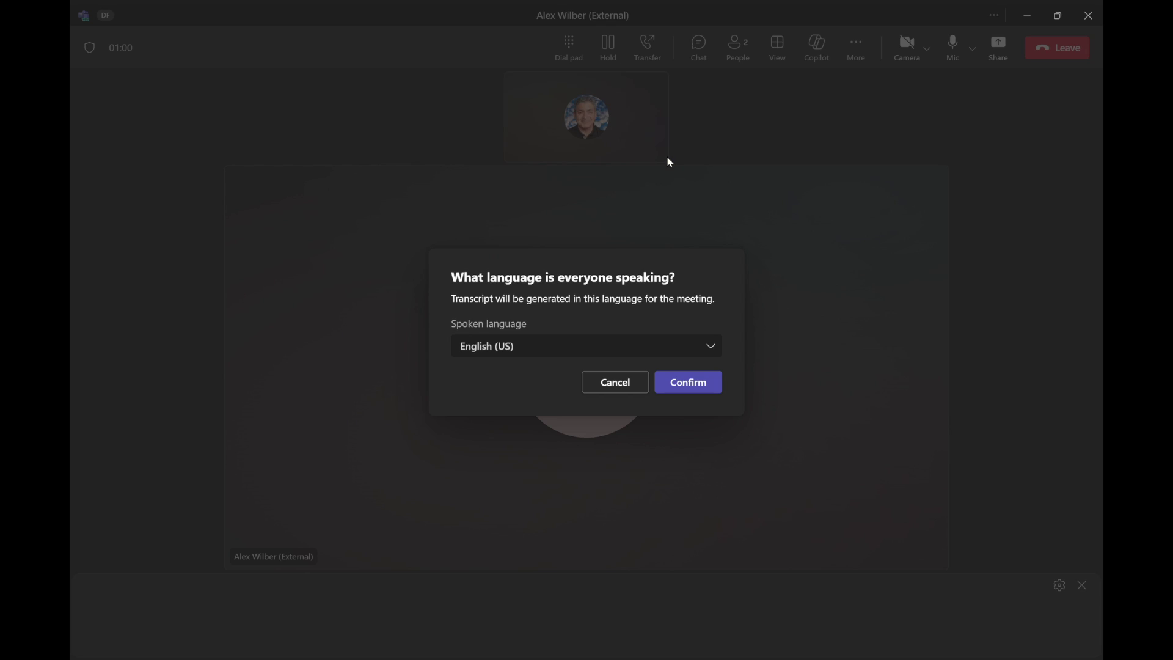
click(696, 386)
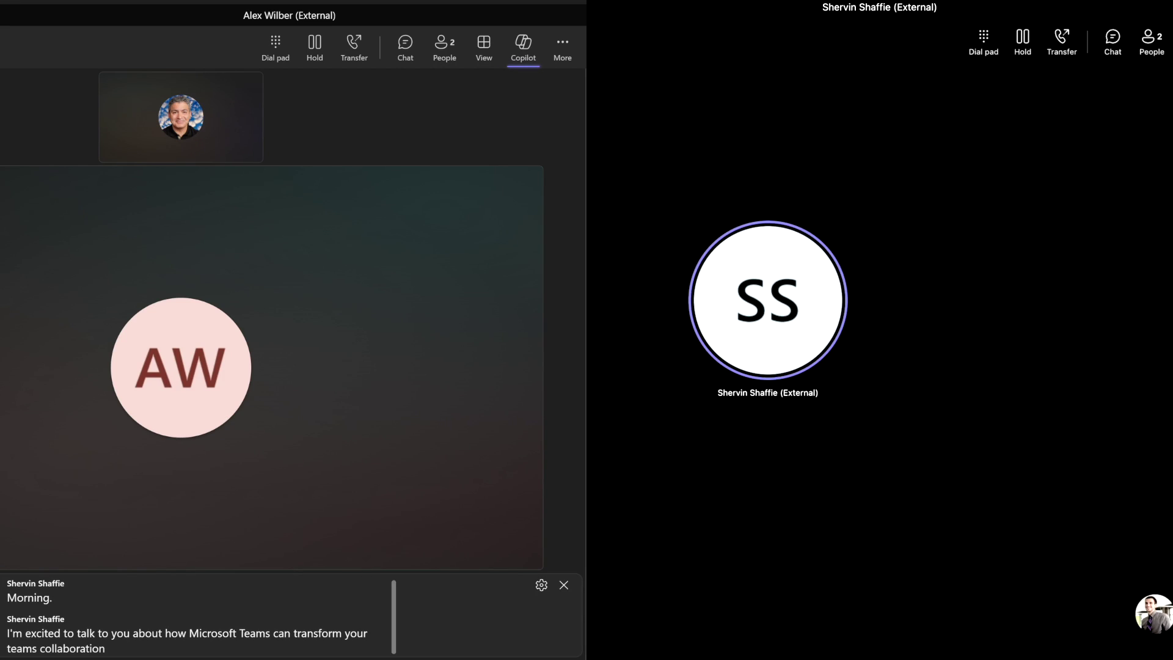
Mute your microphone with Ctrl+Shift+M.
key(ctrl+shift+m)
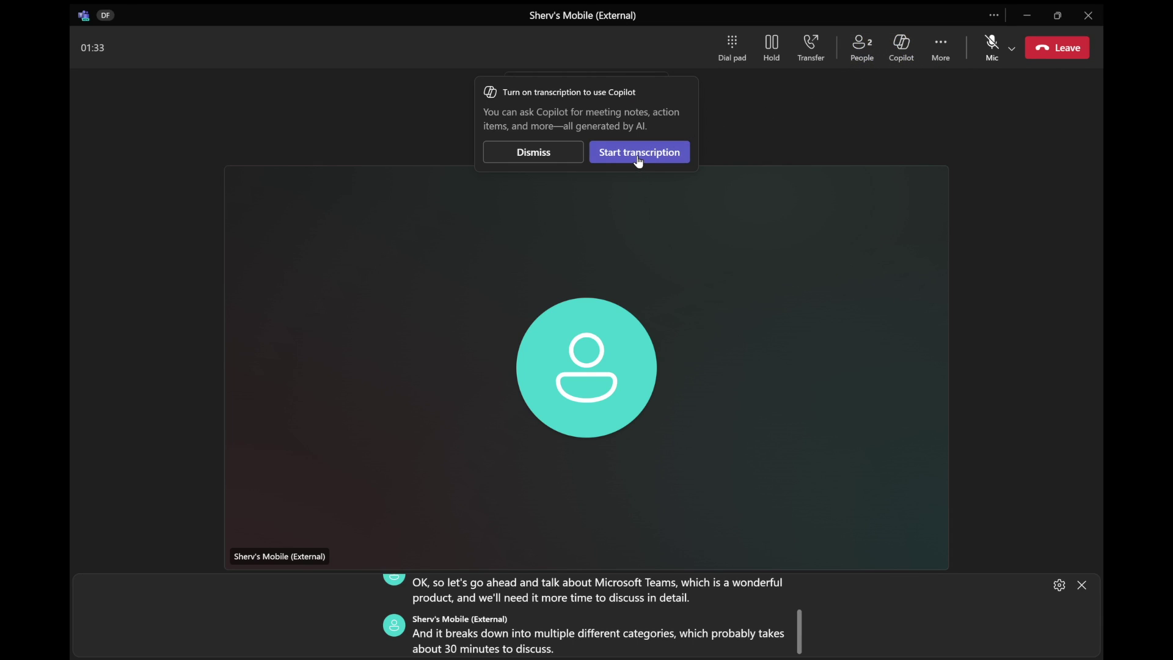
Start transcription for the mobile participant's call, confirming English (US) as the spoken language.
click(636, 160)
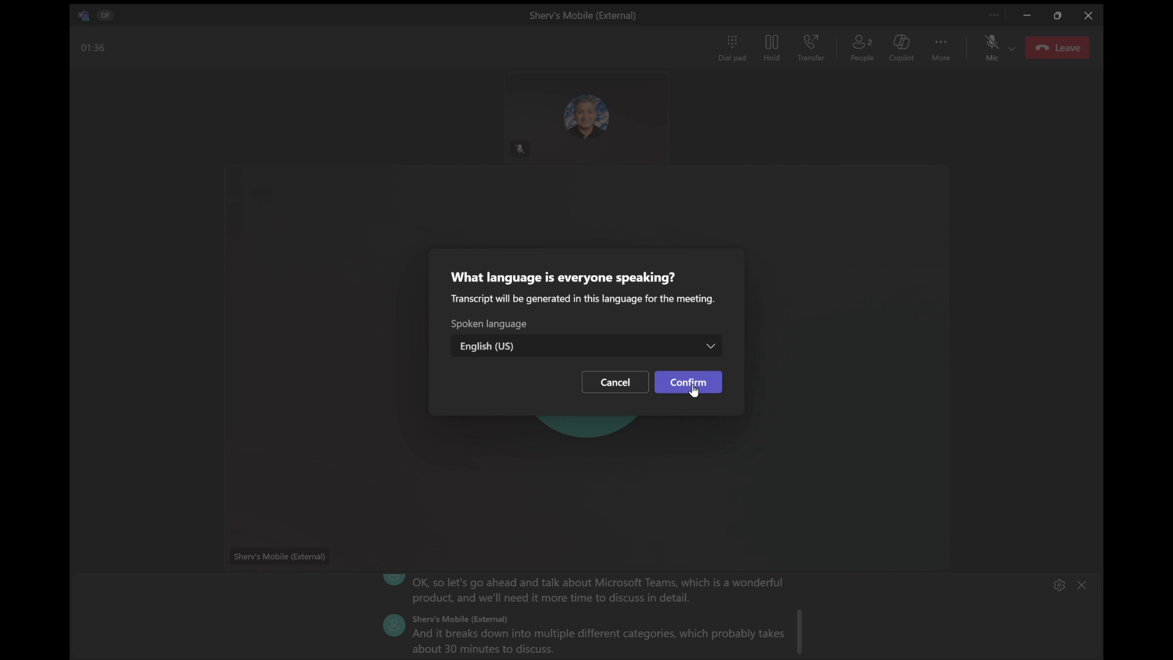
key(Return)
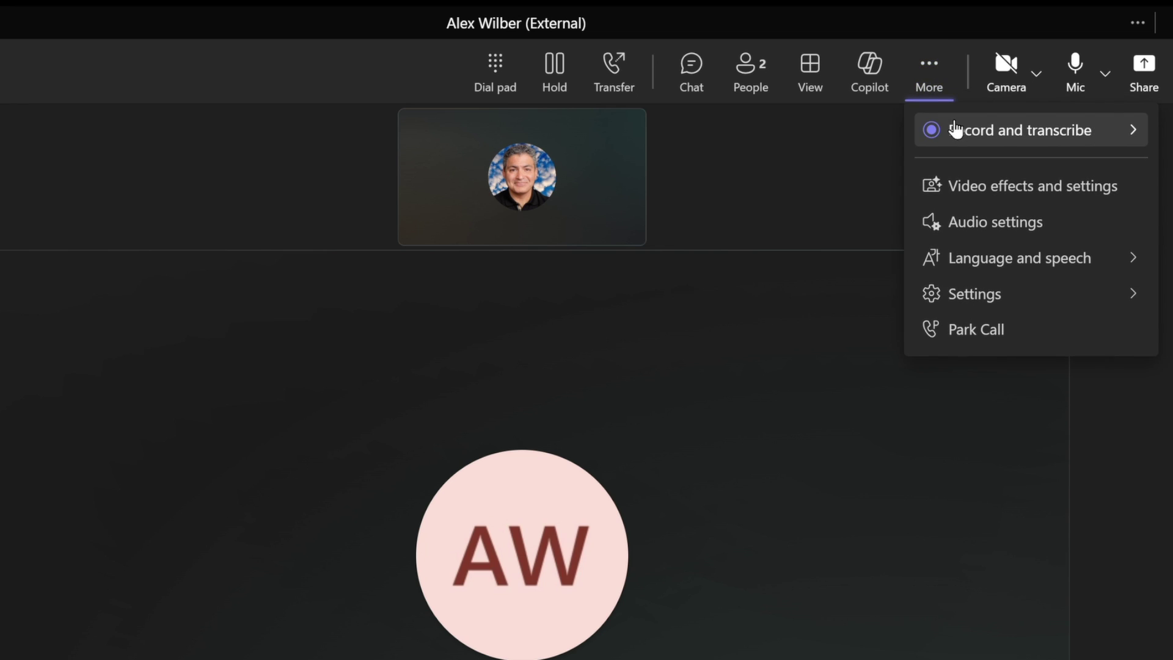
Start recording and transcribing the call from the More menu.
mouse_move(951, 128)
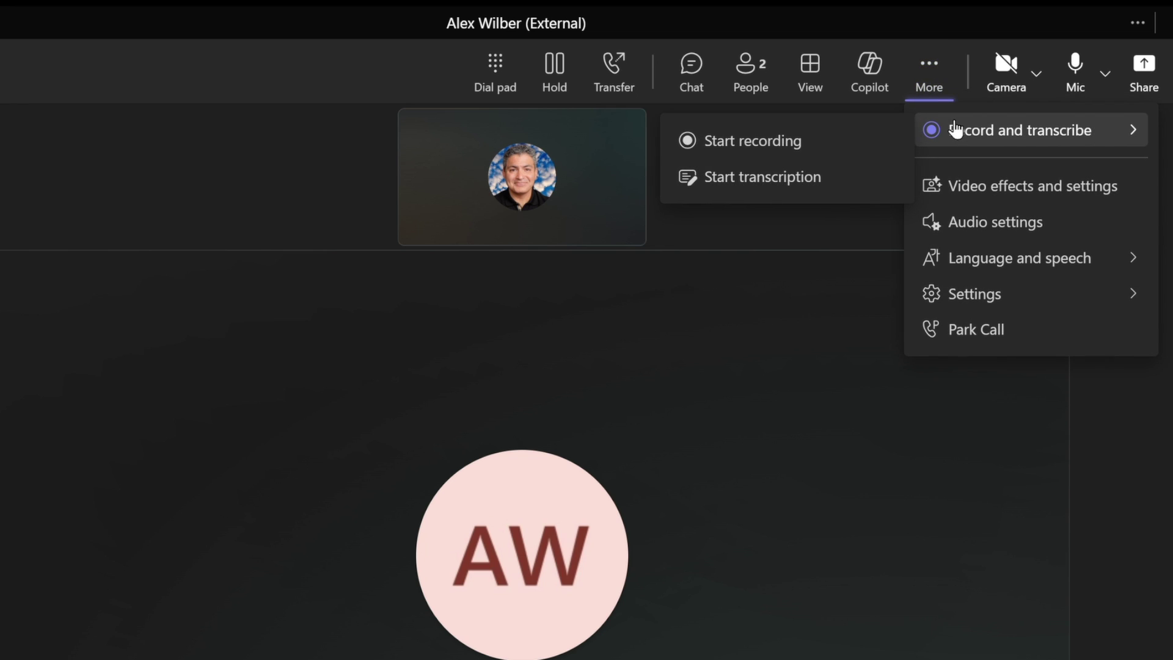
click(760, 141)
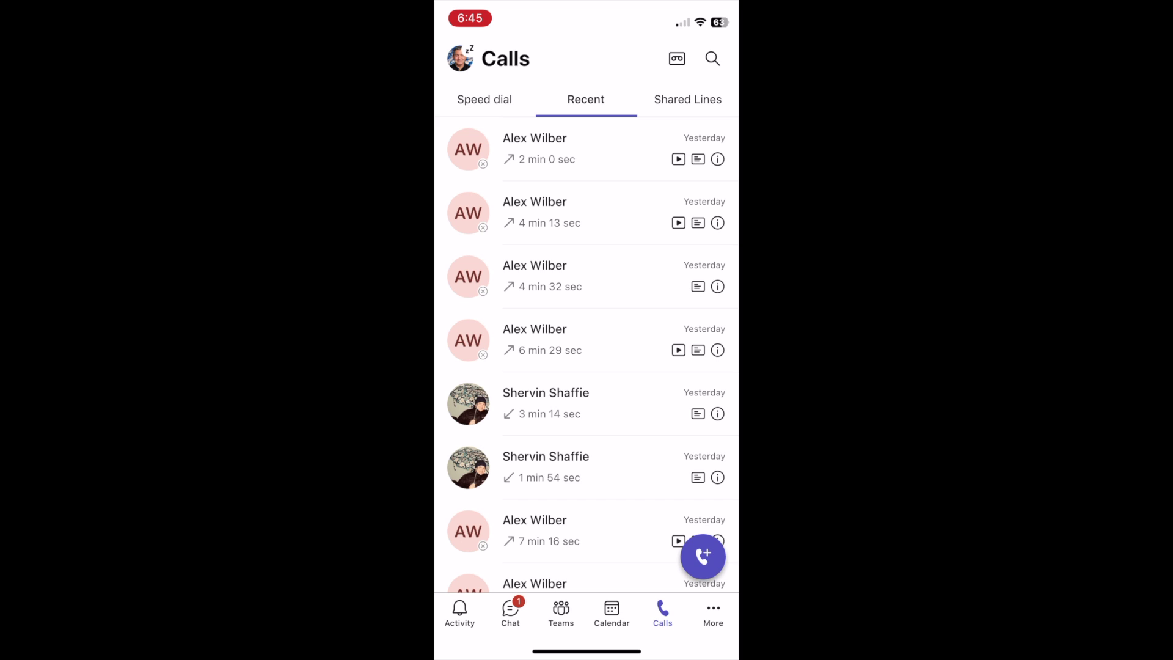
Open the transcript of the top recent outgoing call and scroll through it.
click(587, 149)
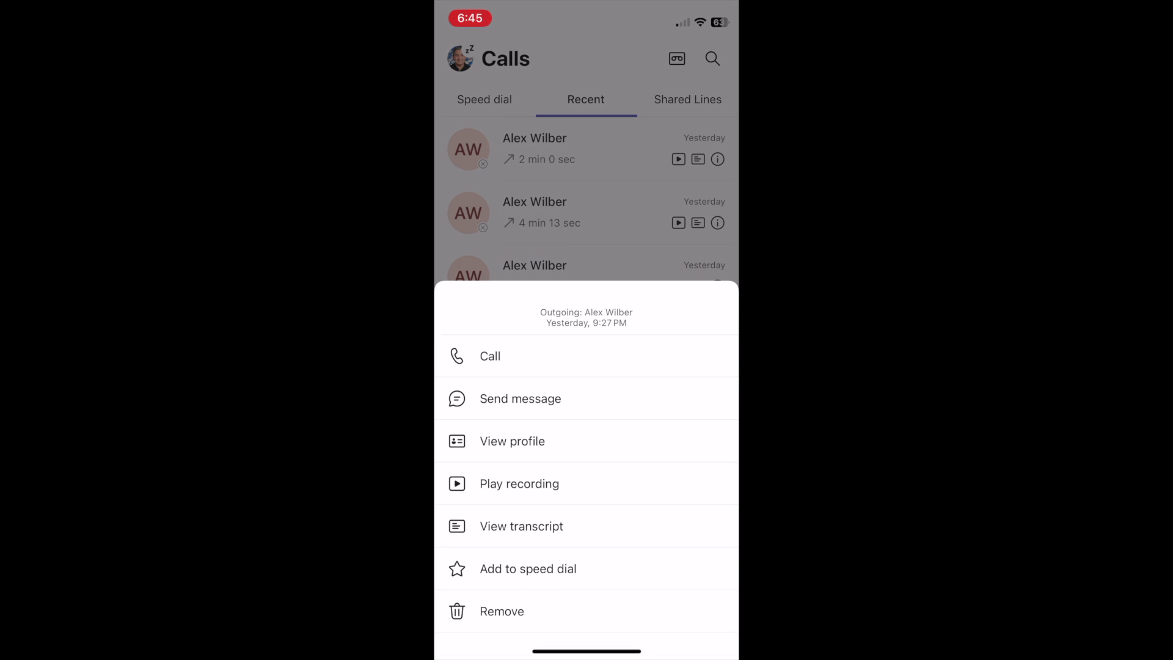
click(521, 526)
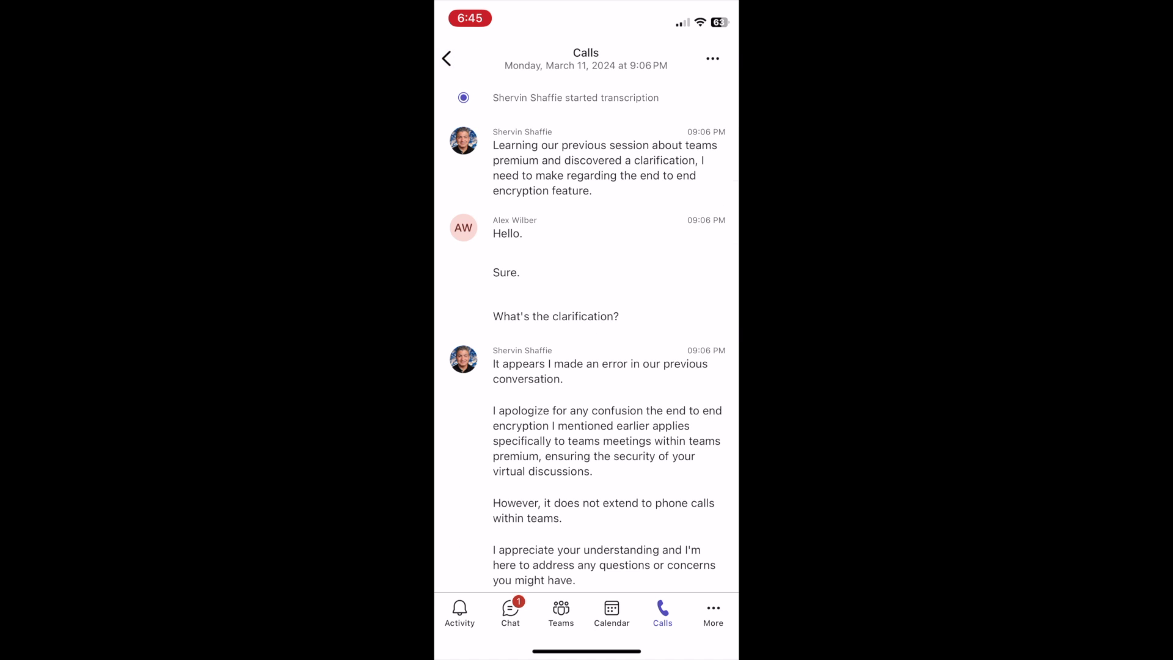
scroll(593, 333, down, 3)
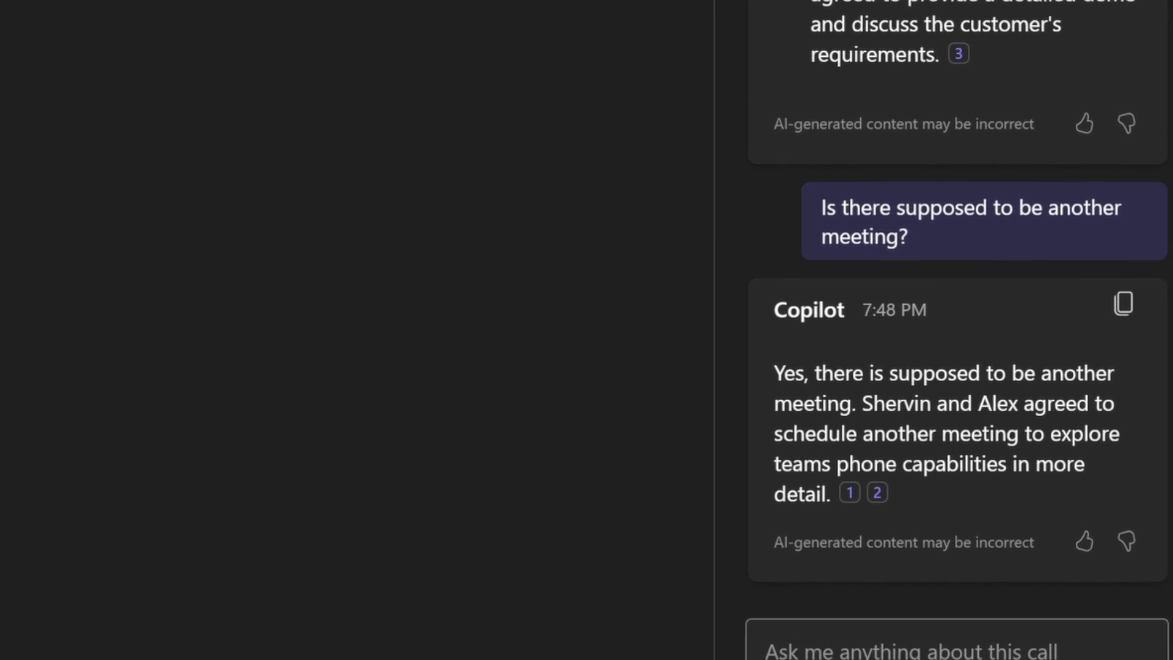
Ask Copilot 'anything unresolved or what's the topic for the next meeting?' and begin a follow-up question.
text(anything unresolved or what's the topic for the next meeting?)
key(Return)
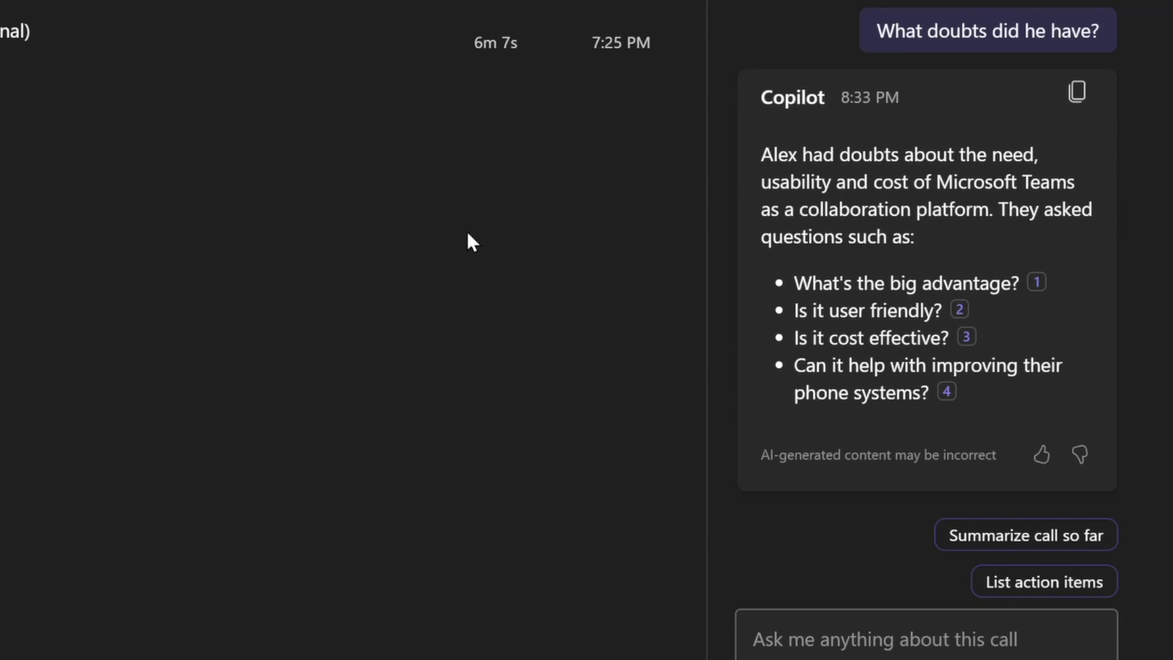
text(Was)
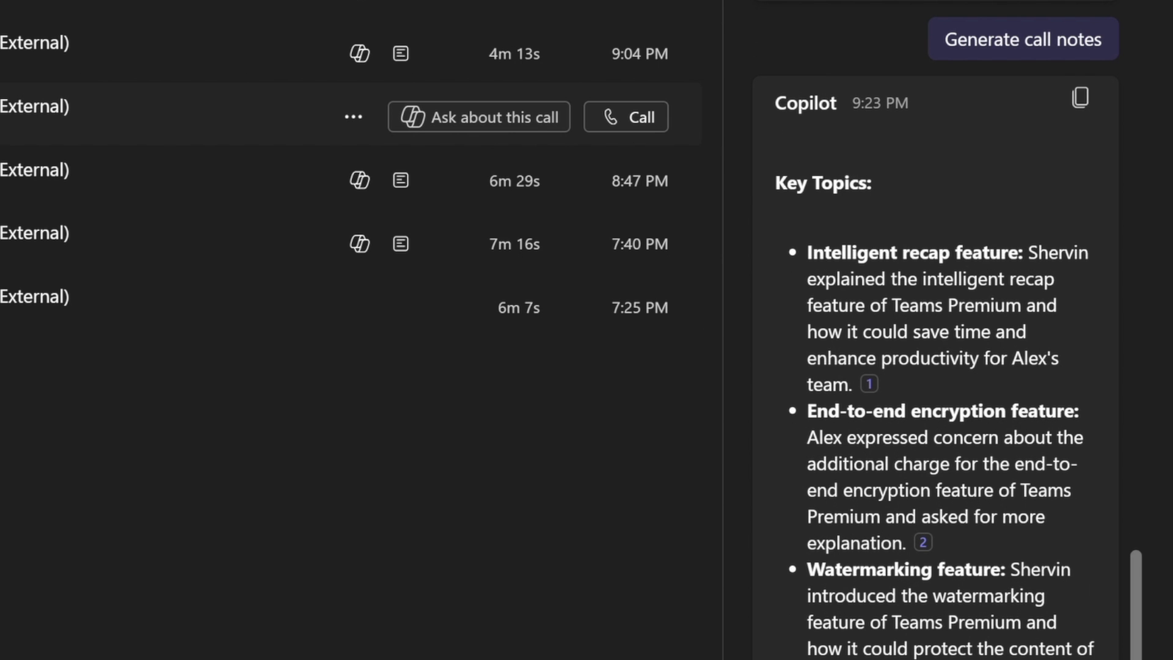
Scroll through Copilot's generated call notes for the past call.
scroll(947, 330, down, 5)
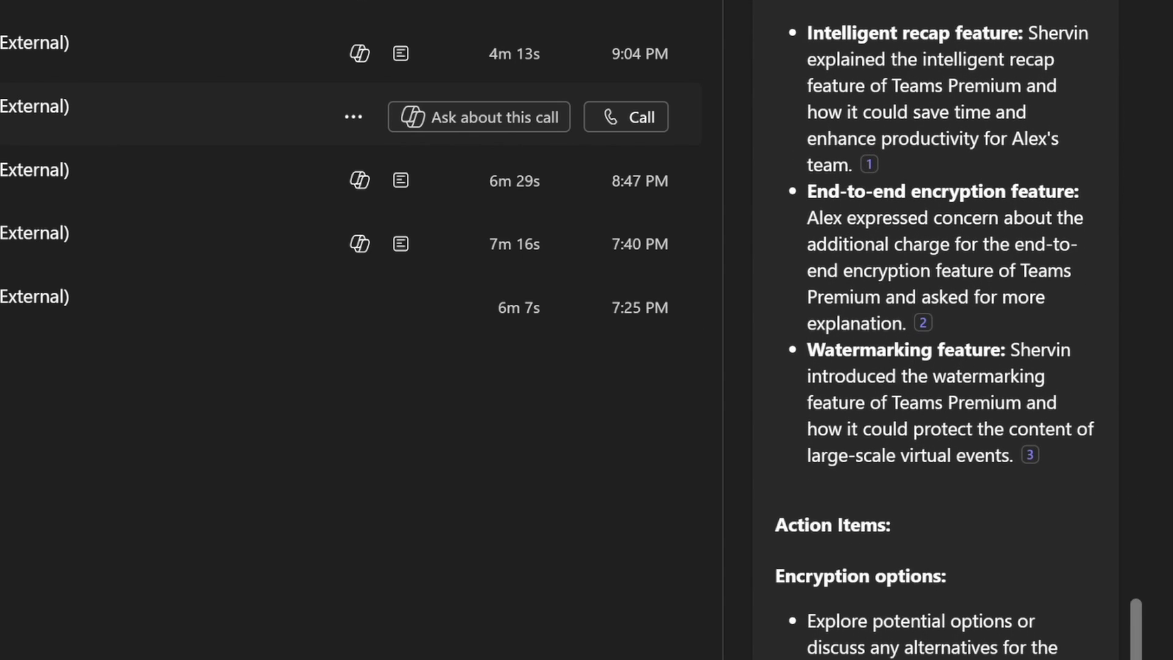
scroll(948, 330, down, 2)
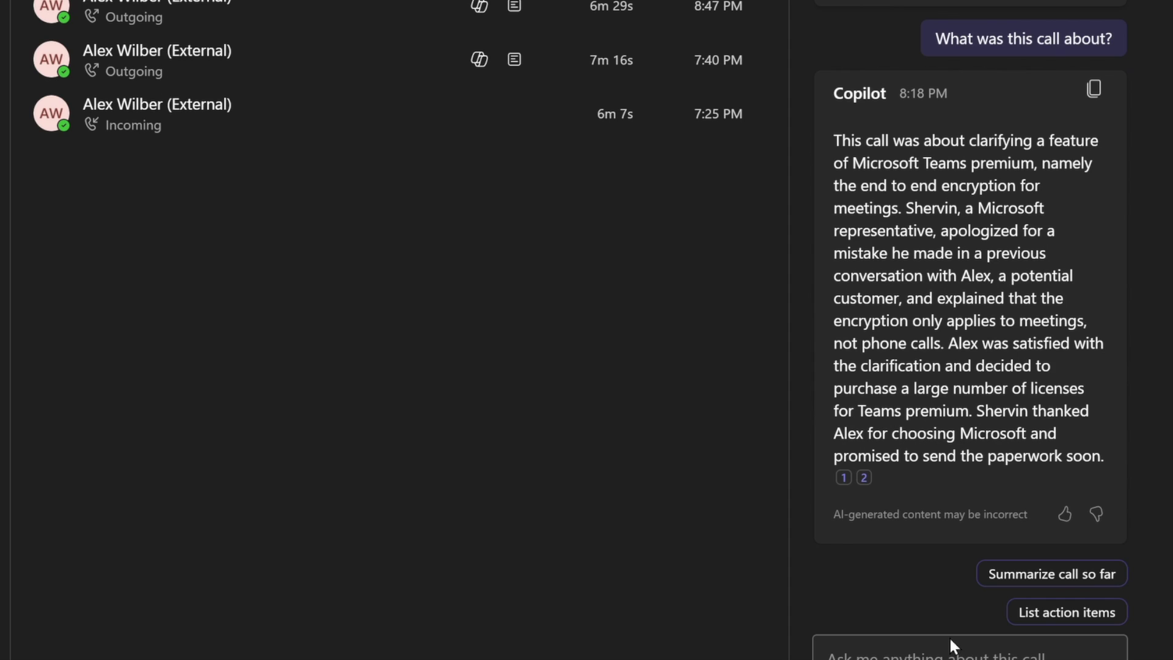
mouse_move(851, 482)
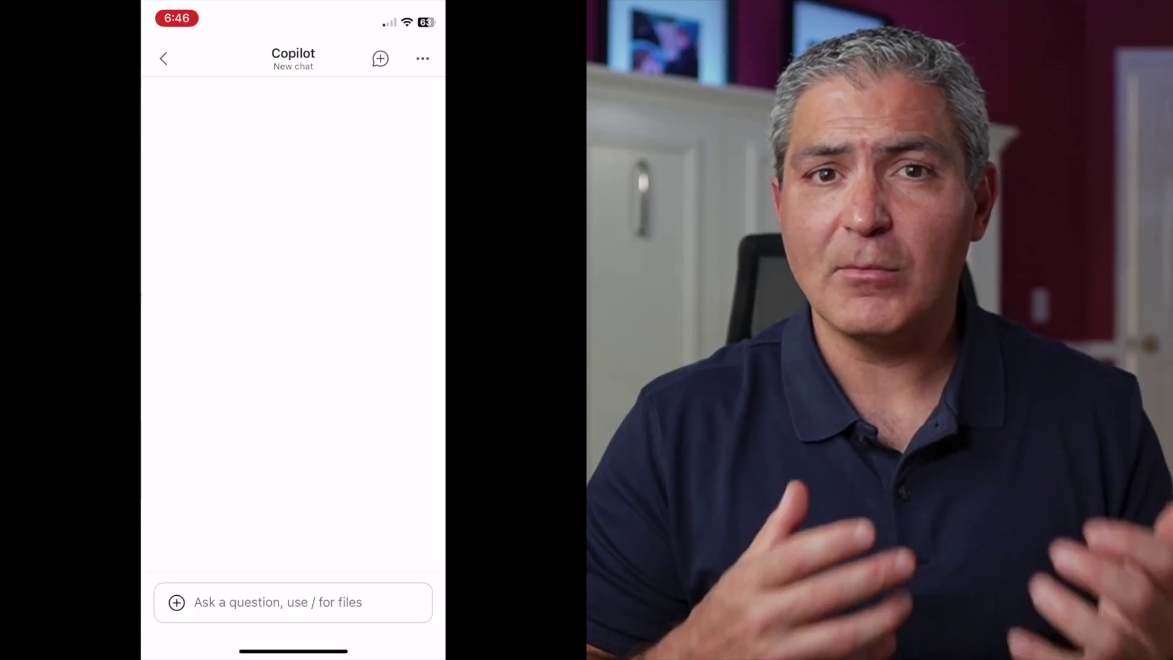
Ask mobile Copilot about past phone calls with a contact and show its 3 references.
text(Can you tell me)
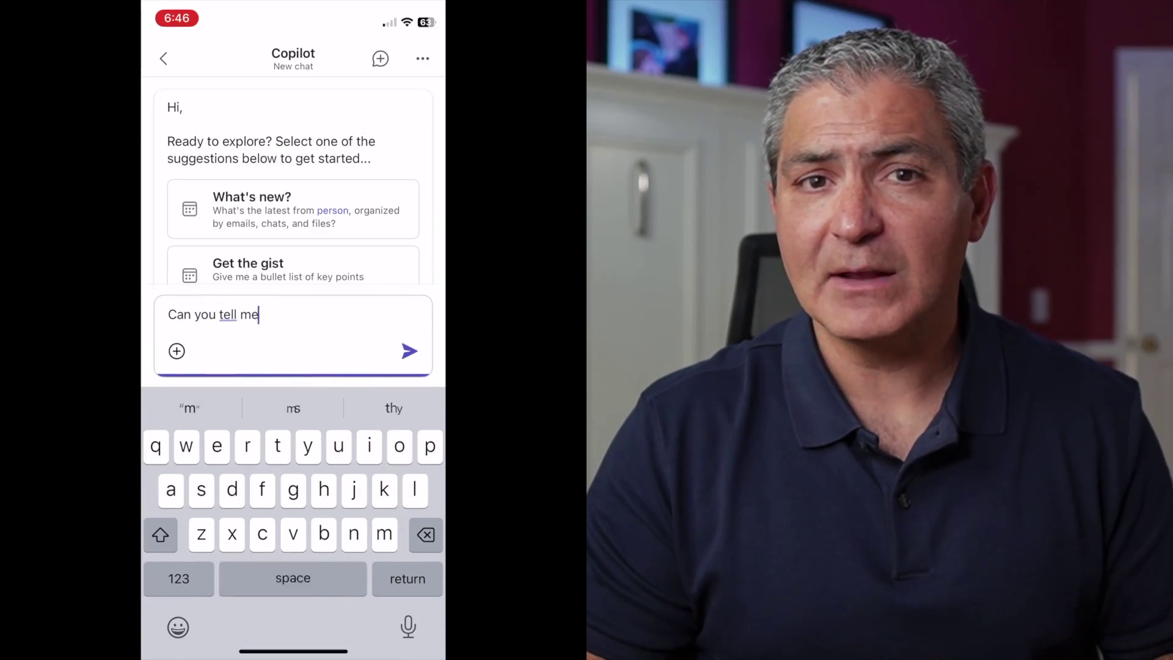
text( about phone calls I had with)
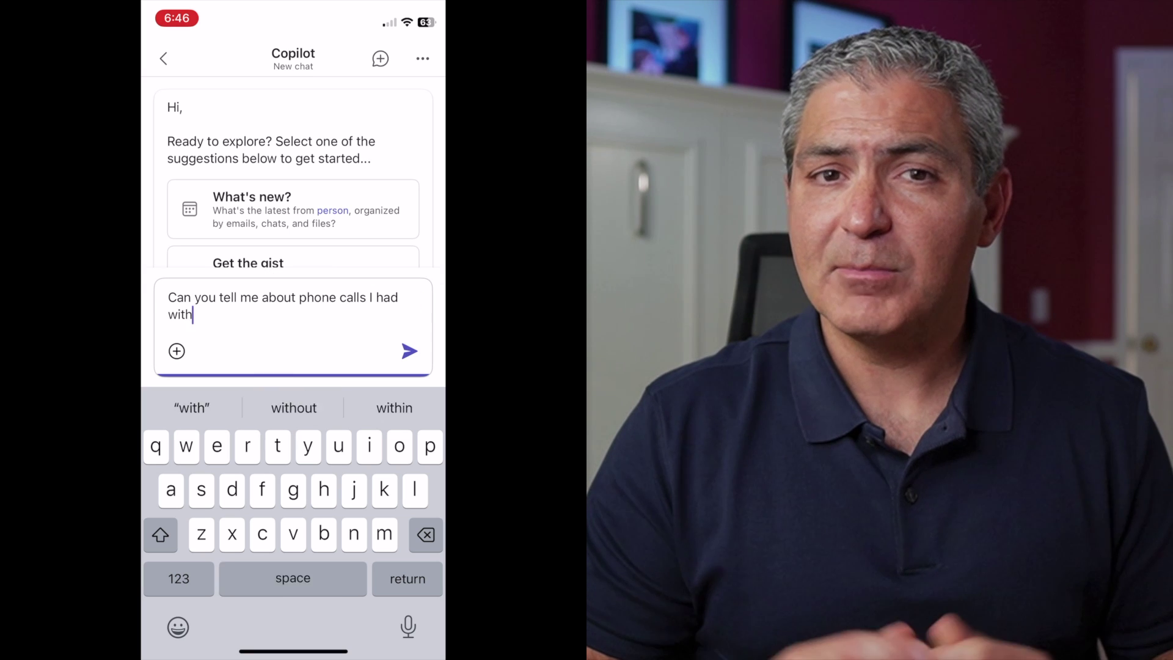
text( Alex wilber)
click(410, 351)
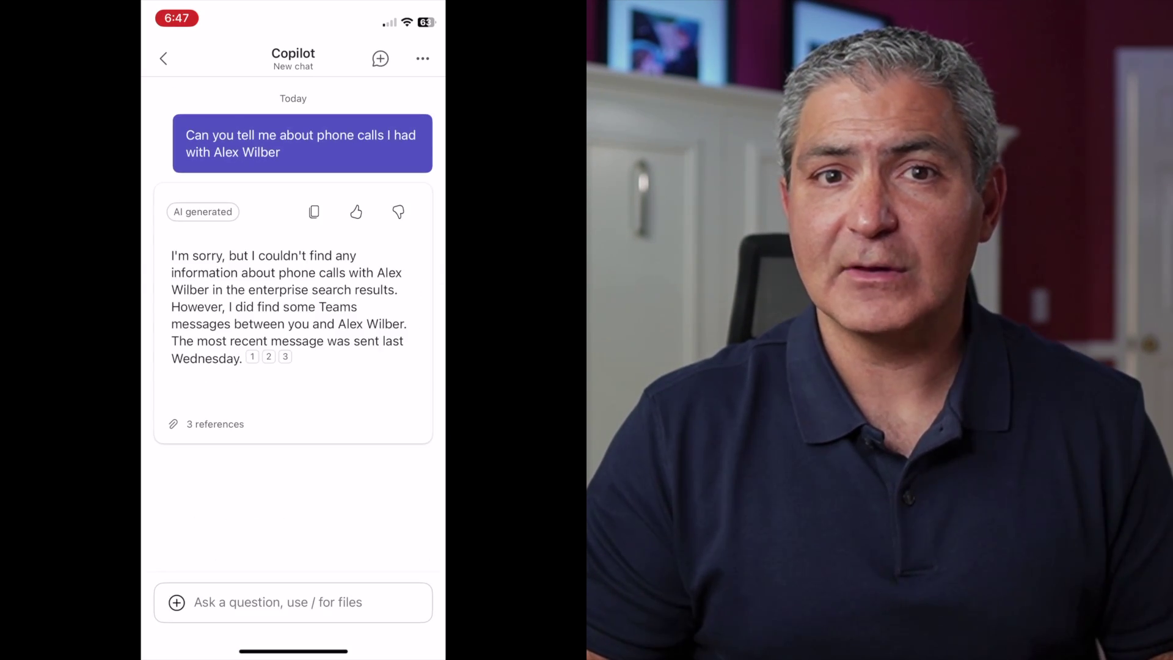
click(214, 423)
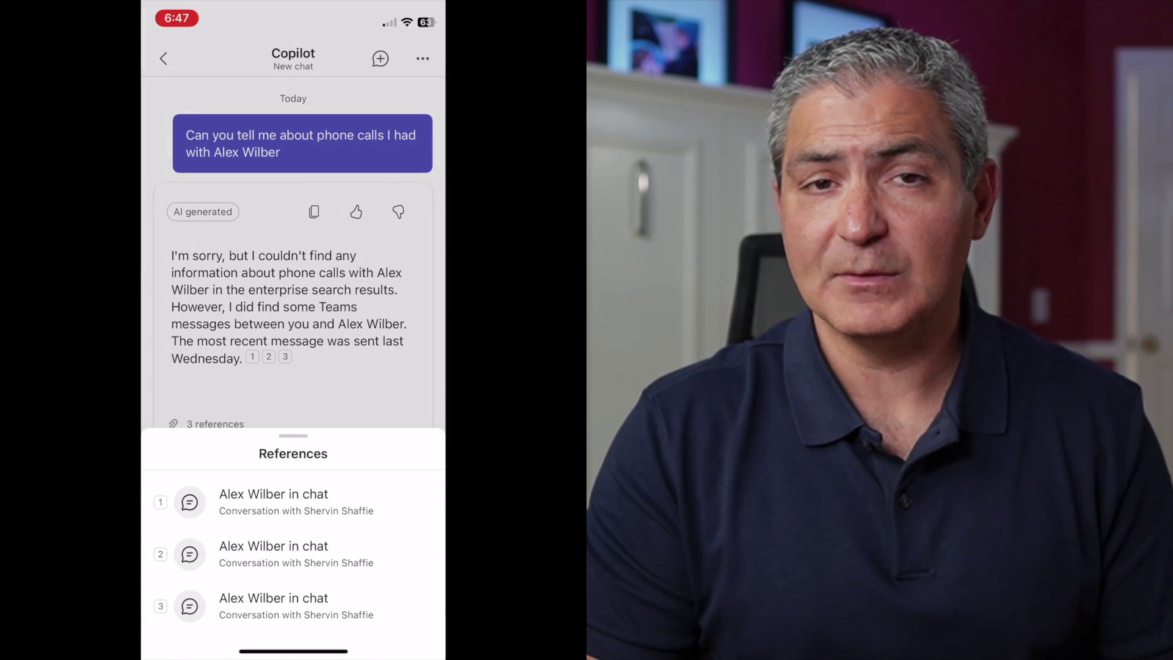